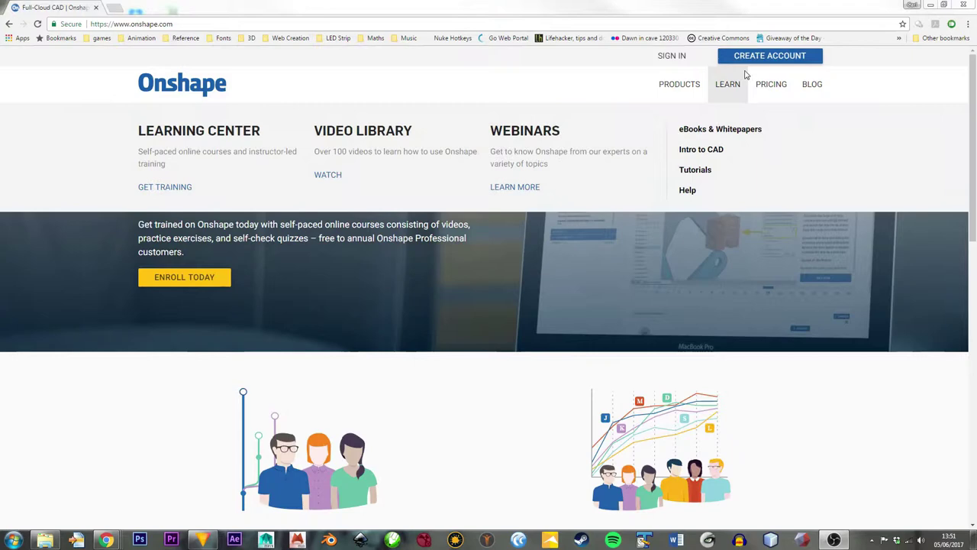
Start creating a new Onshape account from the CAD Pricing page.
left_click(748, 55)
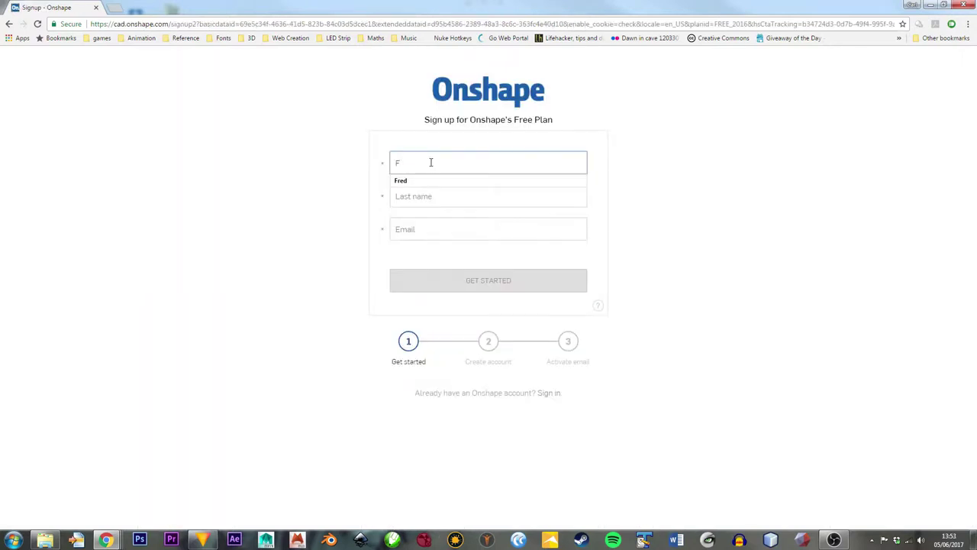
type("F")
Choose the free Public plan and autofill first name, last name and email.
left_click(431, 162)
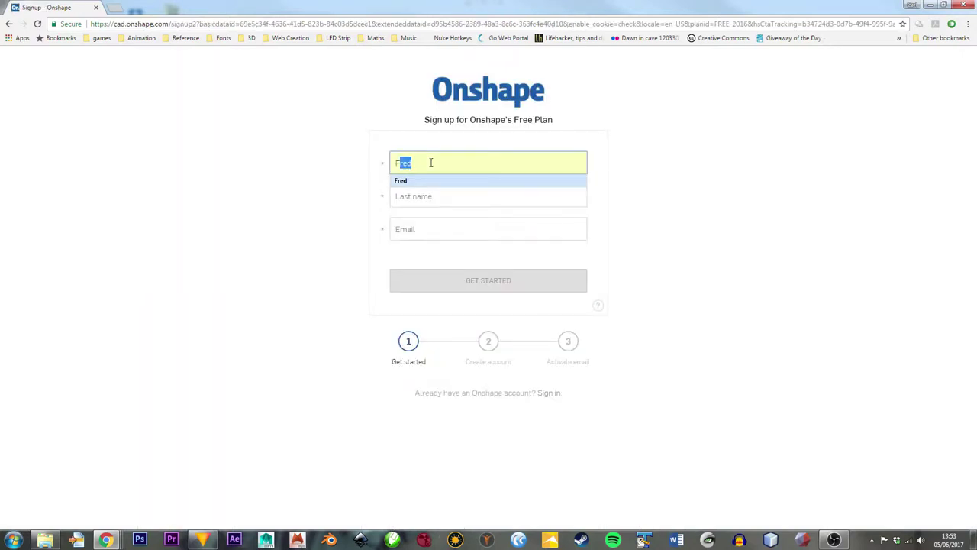
key("Tab")
type("B")
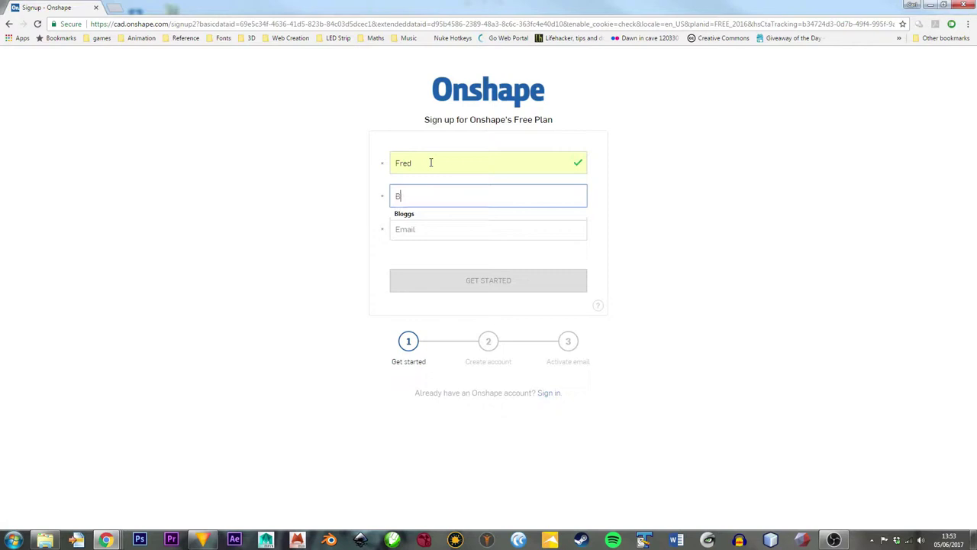
key("Down")
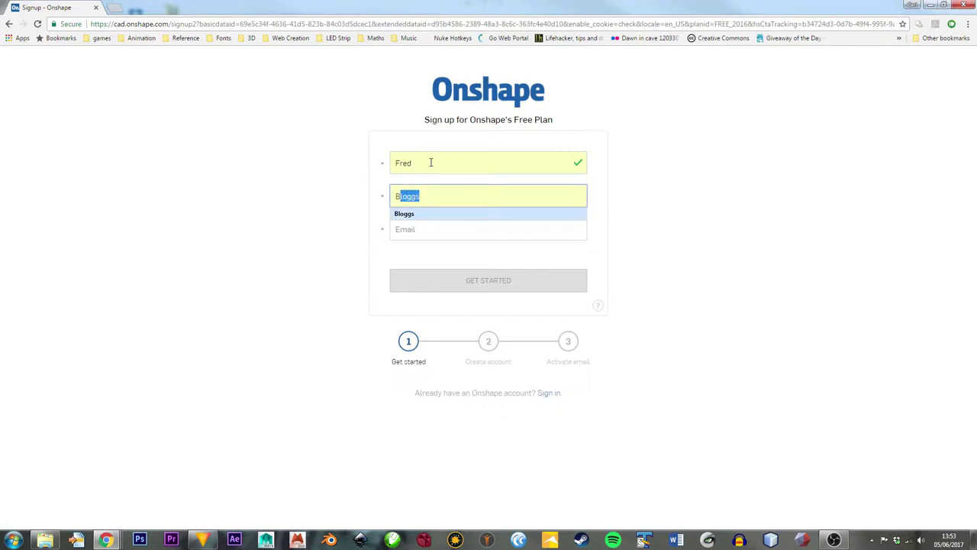
key("Tab")
type("f")
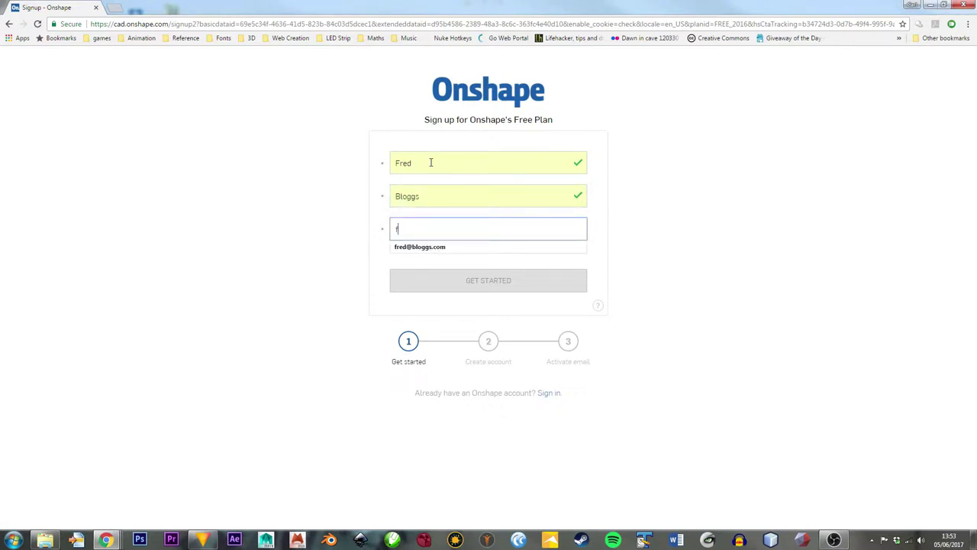
key("Down")
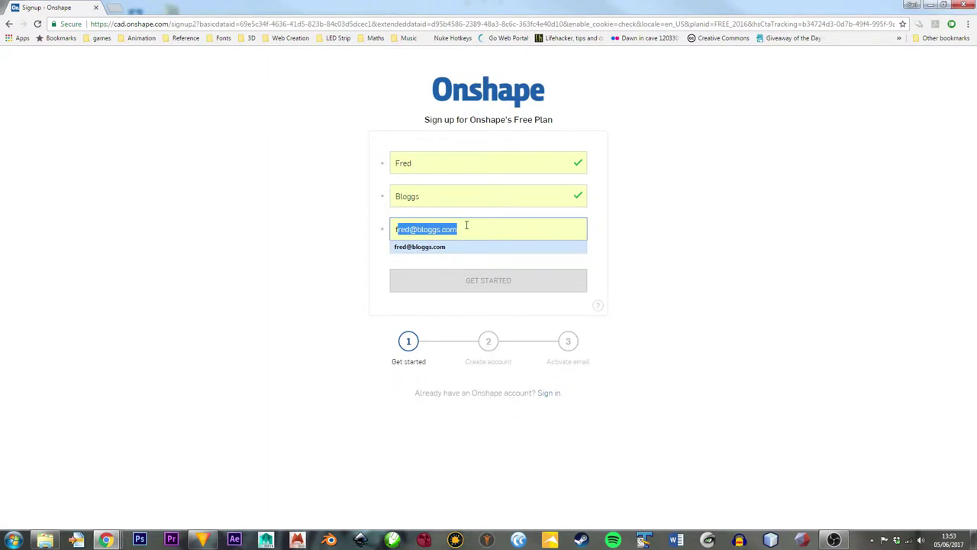
left_click(424, 252)
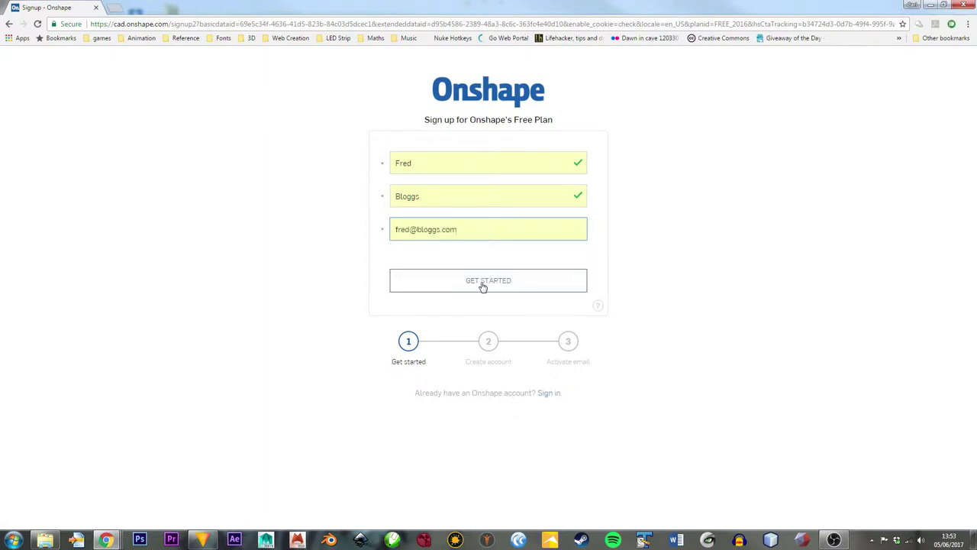
Submit the first sign-up step, choose Open Source / Hobby use, and enter organization 'Self'.
left_click(483, 286)
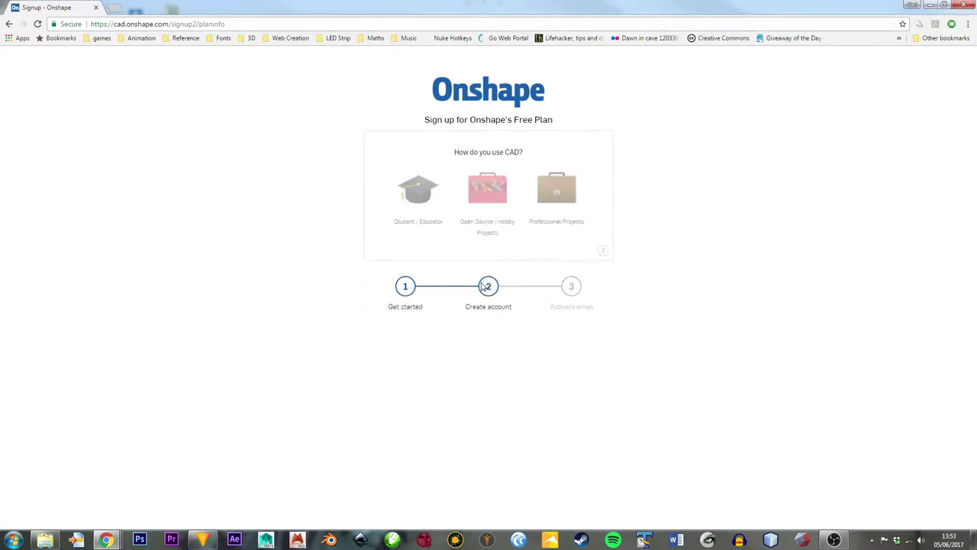
left_click(493, 195)
left_click(455, 282)
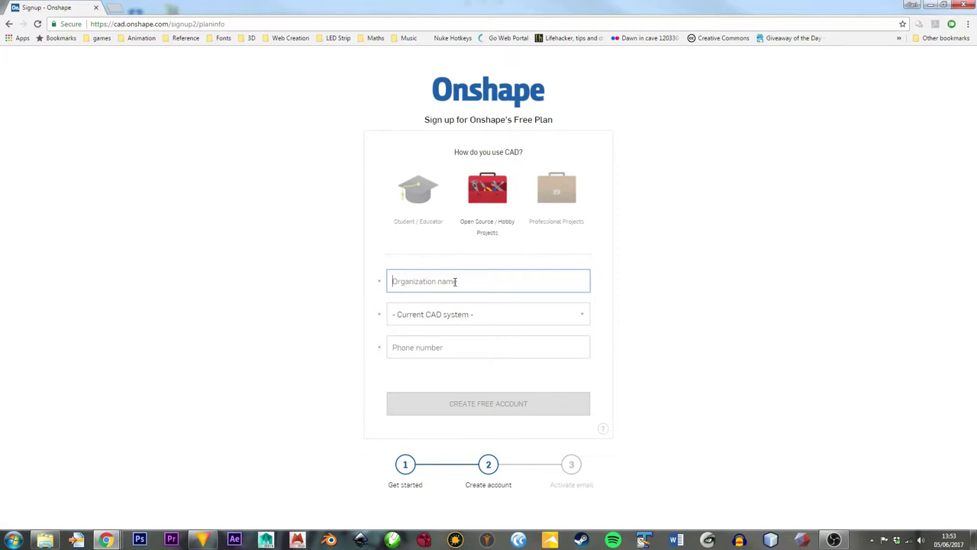
type("Sel")
type("f")
Select the current CAD system from the list and move to the phone number field.
left_click(433, 317)
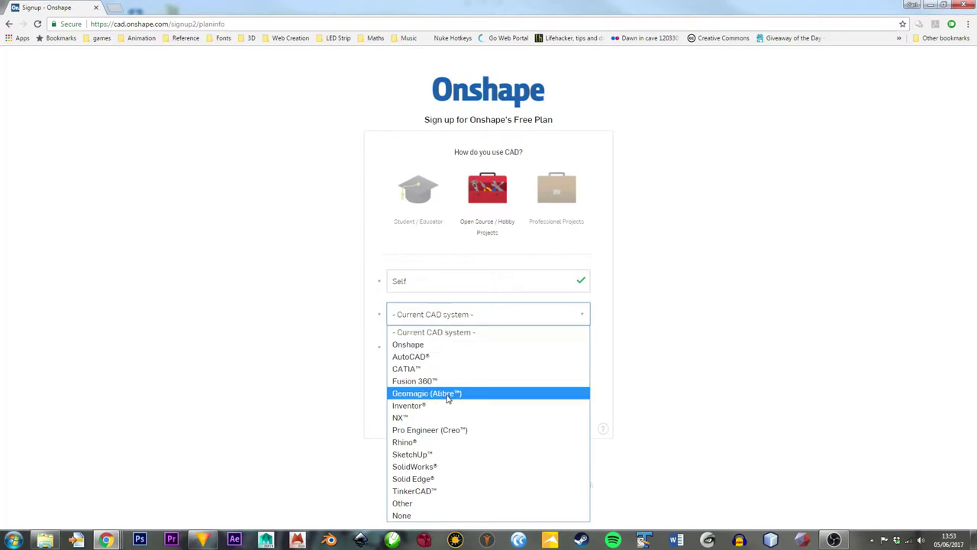
left_click(416, 516)
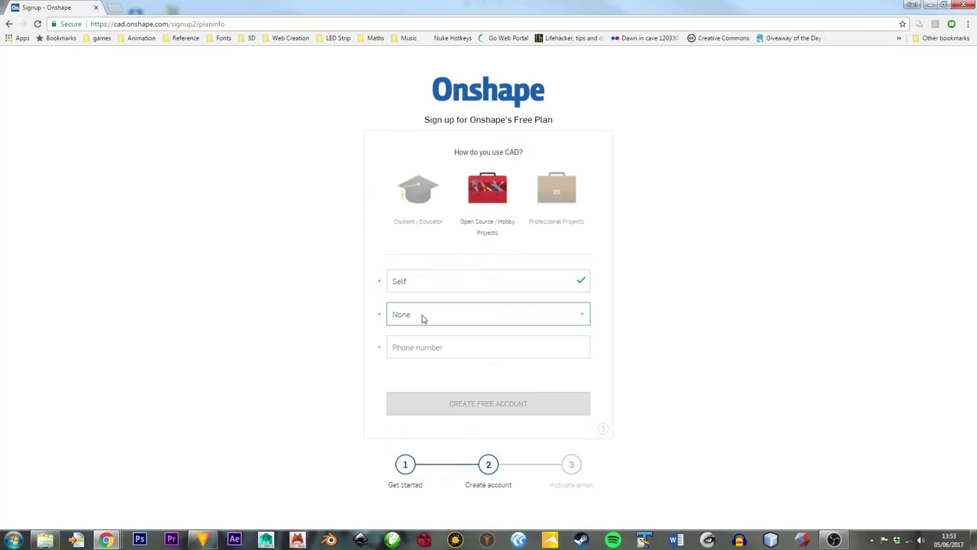
left_click(428, 347)
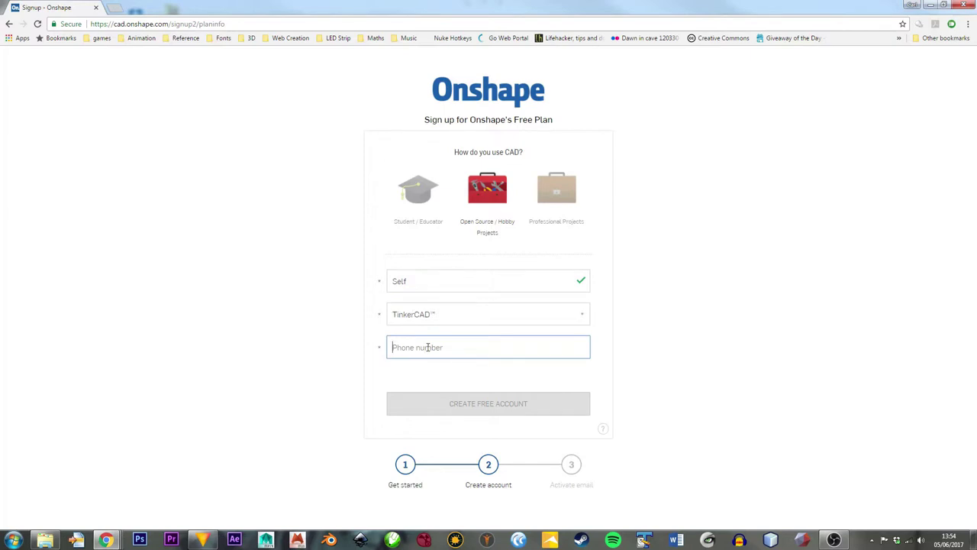